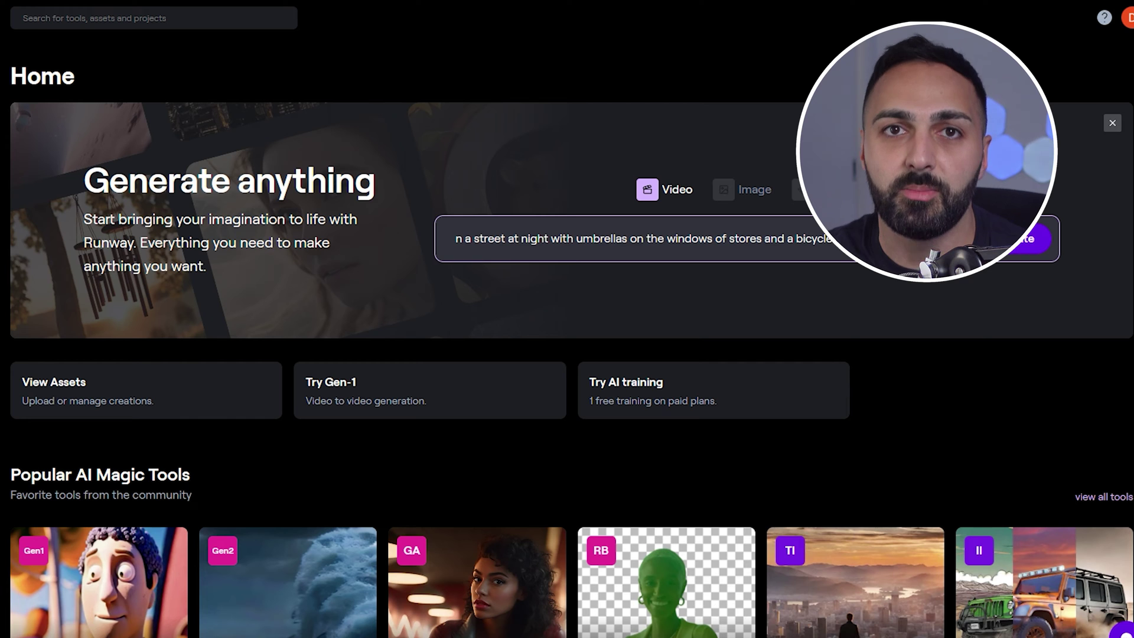
- Leave the prompt and open the Generative Audio tool from Home
{"action": "left_click", "coordinate": [511, 473]}
{"action": "scroll", "coordinate": [499, 437], "scroll_direction": "down", "scroll_amount": 3}
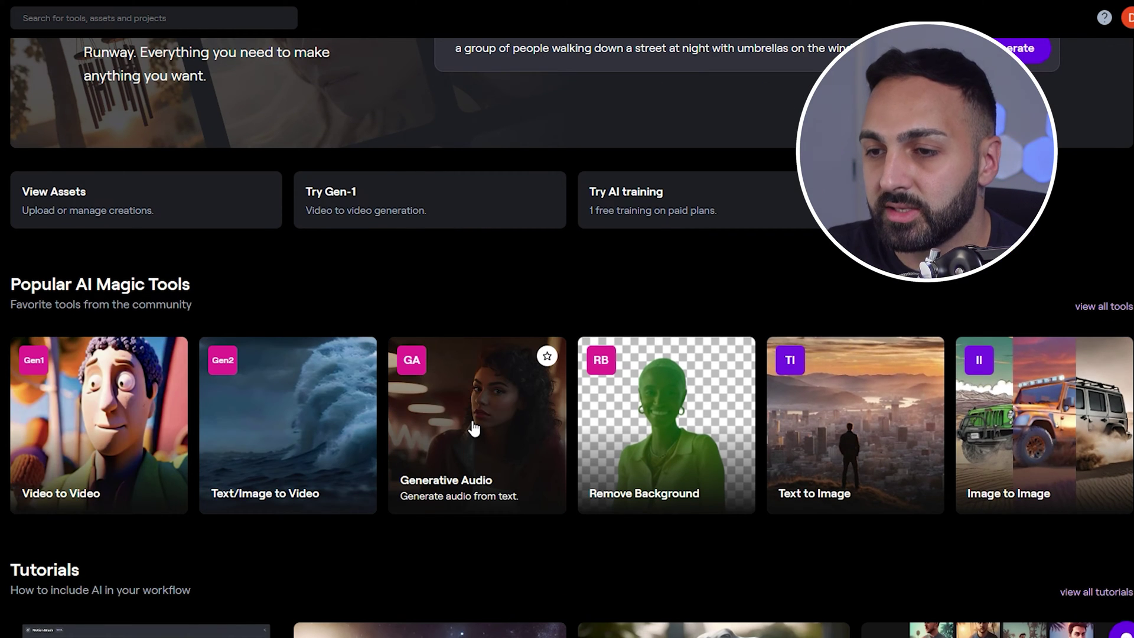
{"action": "left_click", "coordinate": [474, 427]}
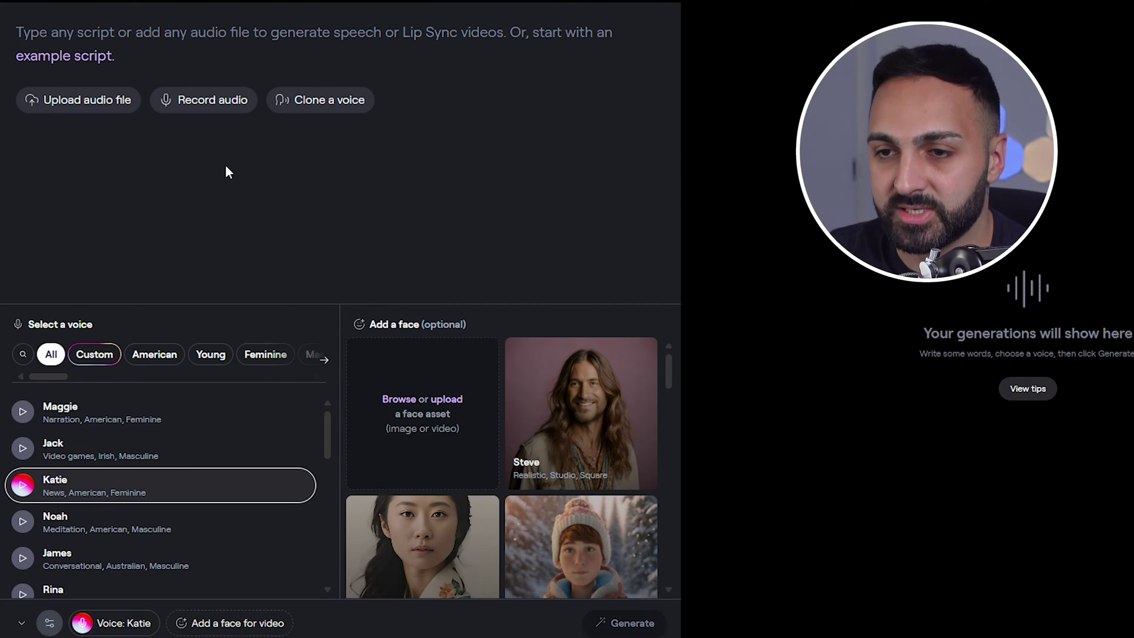
- Add the Desktop image of the bald man in the leather chair as the face
{"action": "left_click", "coordinate": [447, 399]}
{"action": "left_click", "coordinate": [56, 37]}
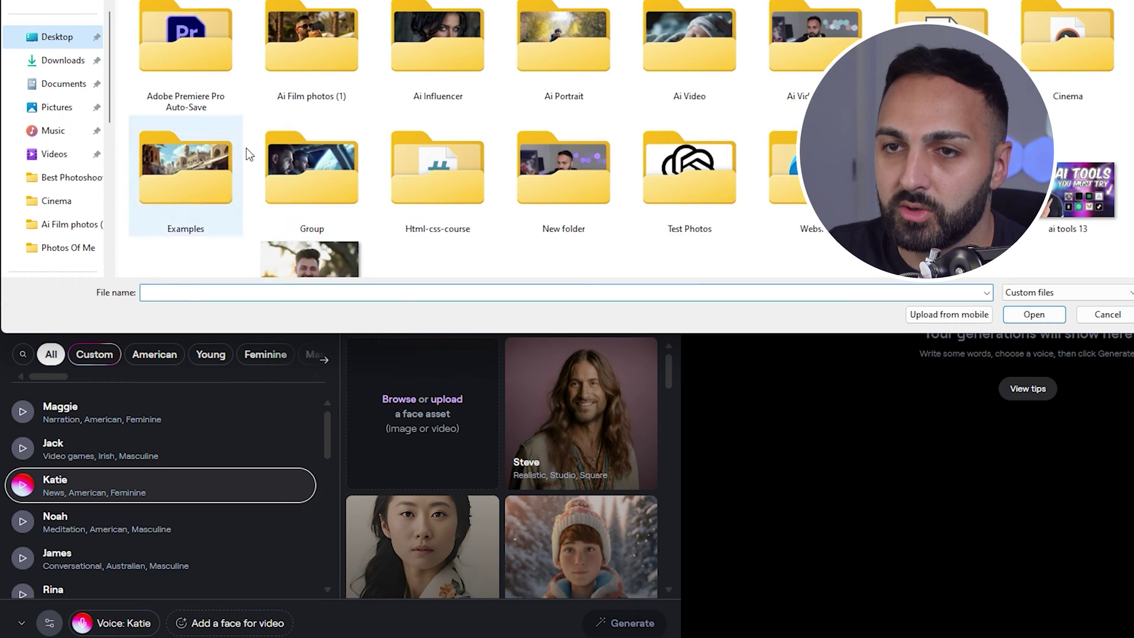
{"action": "scroll", "coordinate": [248, 155], "scroll_direction": "down", "scroll_amount": 3}
{"action": "double_click", "coordinate": [195, 118]}
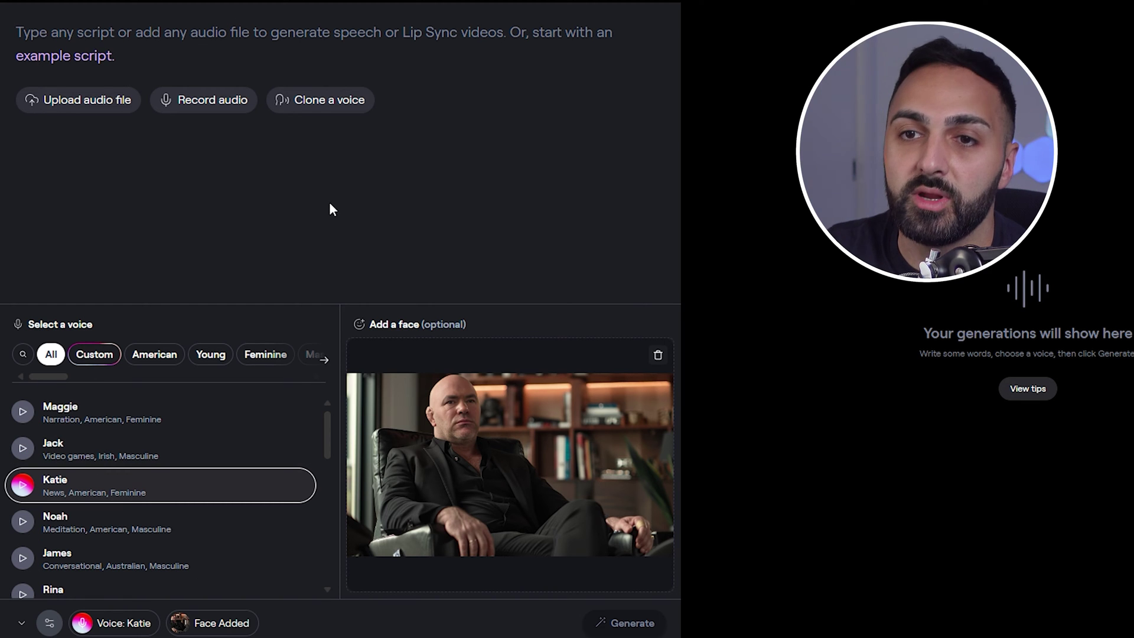
- Use the ElevenLabs mp3 as the audio and generate the lip-synced video
{"action": "left_click", "coordinate": [72, 101]}
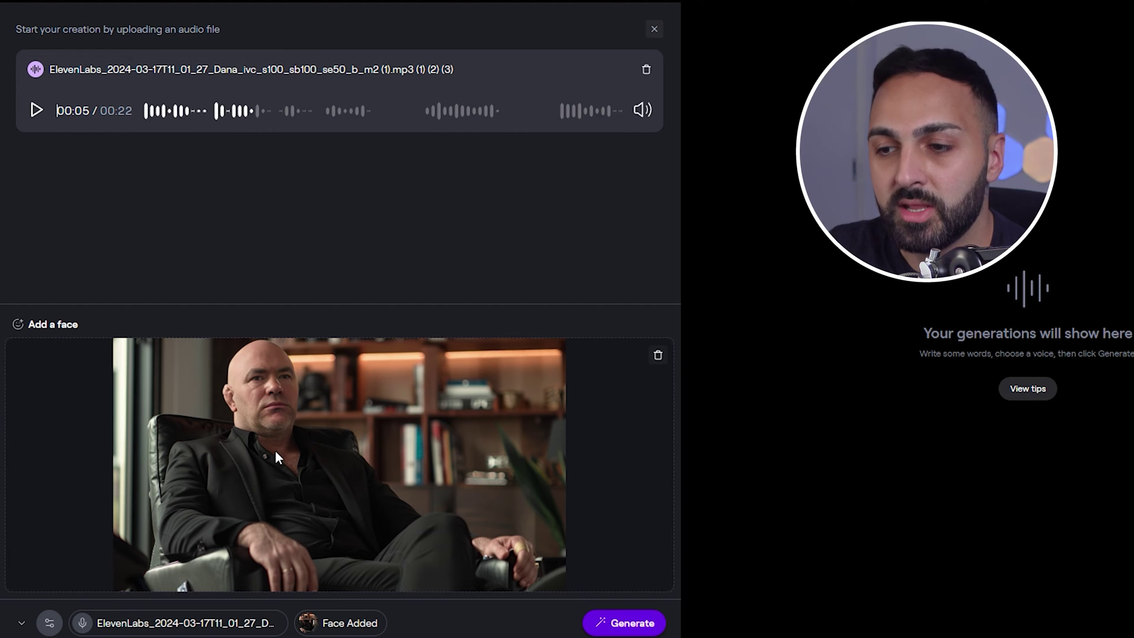
{"action": "left_click", "coordinate": [625, 623]}
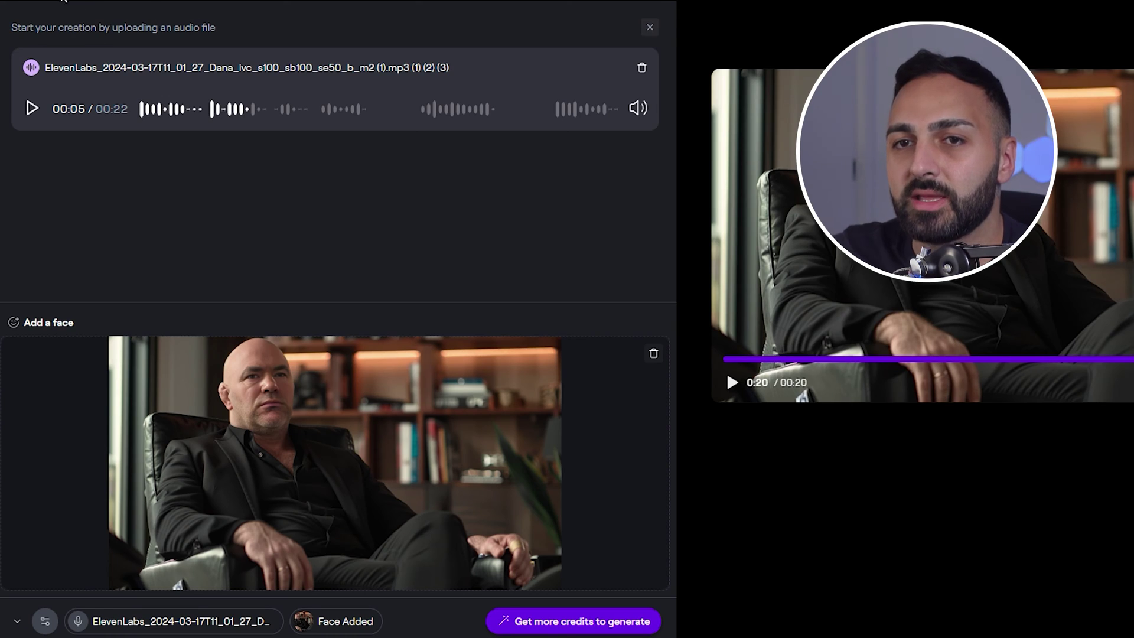
- From the dashboard, open Gen-2 image-to-video and upload the man-in-chair still
{"action": "left_click", "coordinate": [64, 1]}
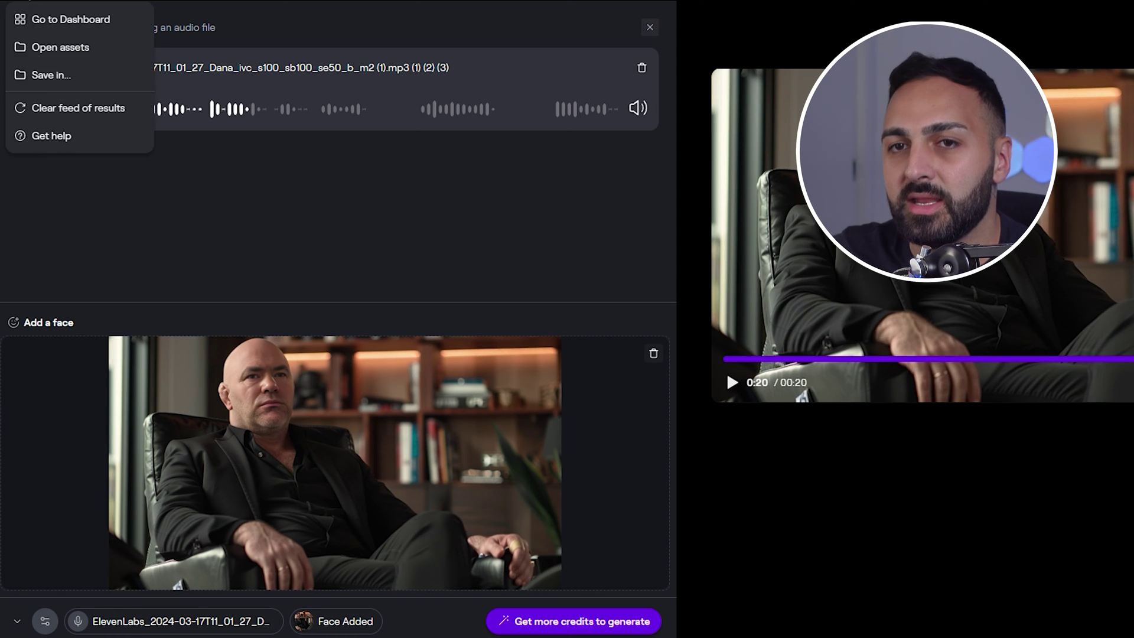
{"action": "left_click", "coordinate": [49, 21]}
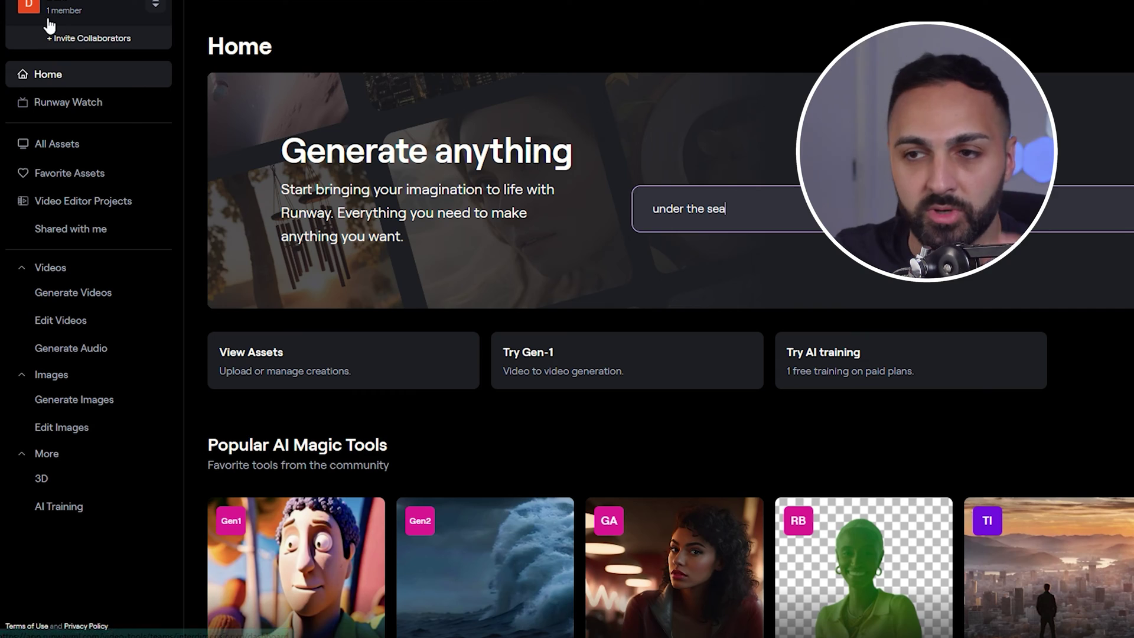
{"action": "scroll", "coordinate": [429, 374], "scroll_direction": "down", "scroll_amount": 5}
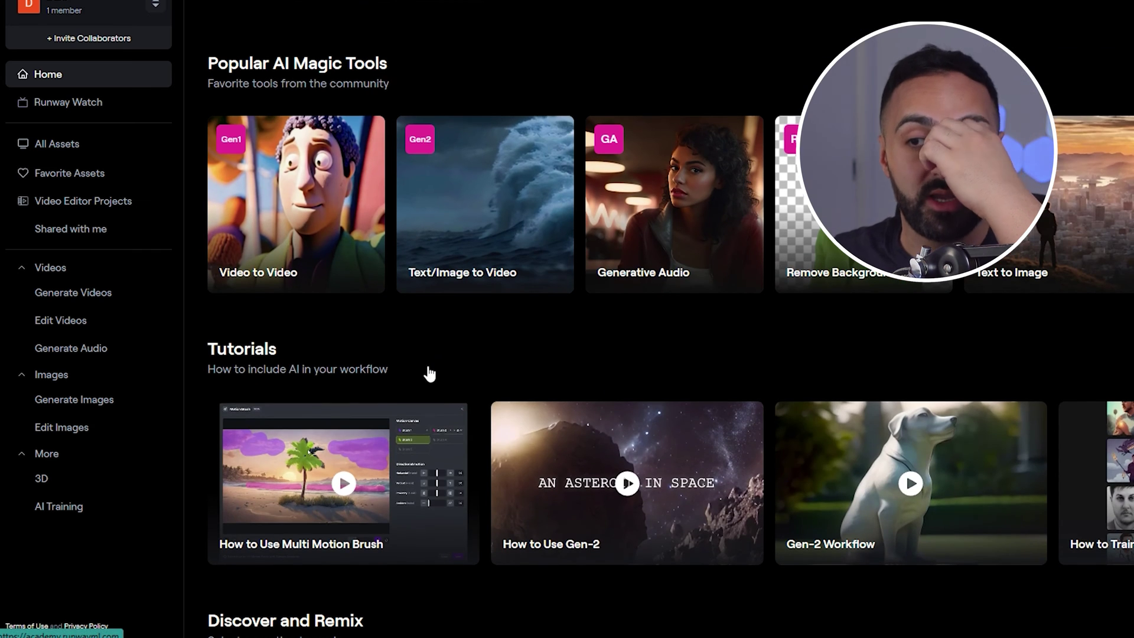
{"action": "left_click", "coordinate": [473, 239]}
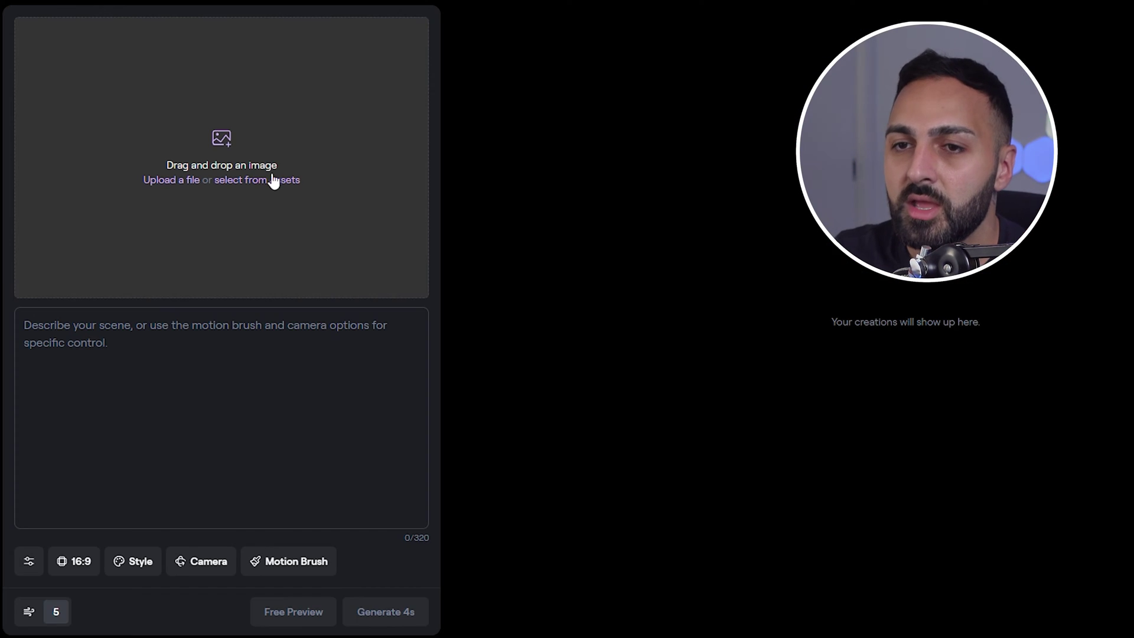
{"action": "left_click", "coordinate": [172, 178]}
{"action": "scroll", "coordinate": [390, 163], "scroll_direction": "down", "scroll_amount": 2}
{"action": "left_click", "coordinate": [200, 229]}
{"action": "double_click", "coordinate": [201, 229]}
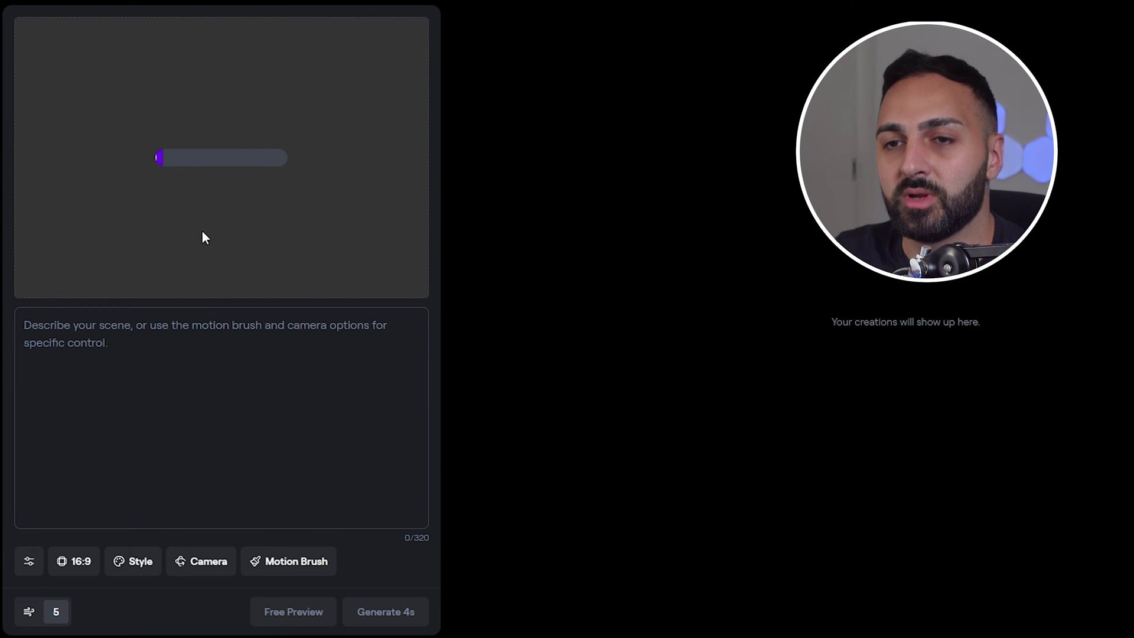
- Lower Gen-2 General Motion from 5 to 1
{"action": "left_click", "coordinate": [27, 562]}
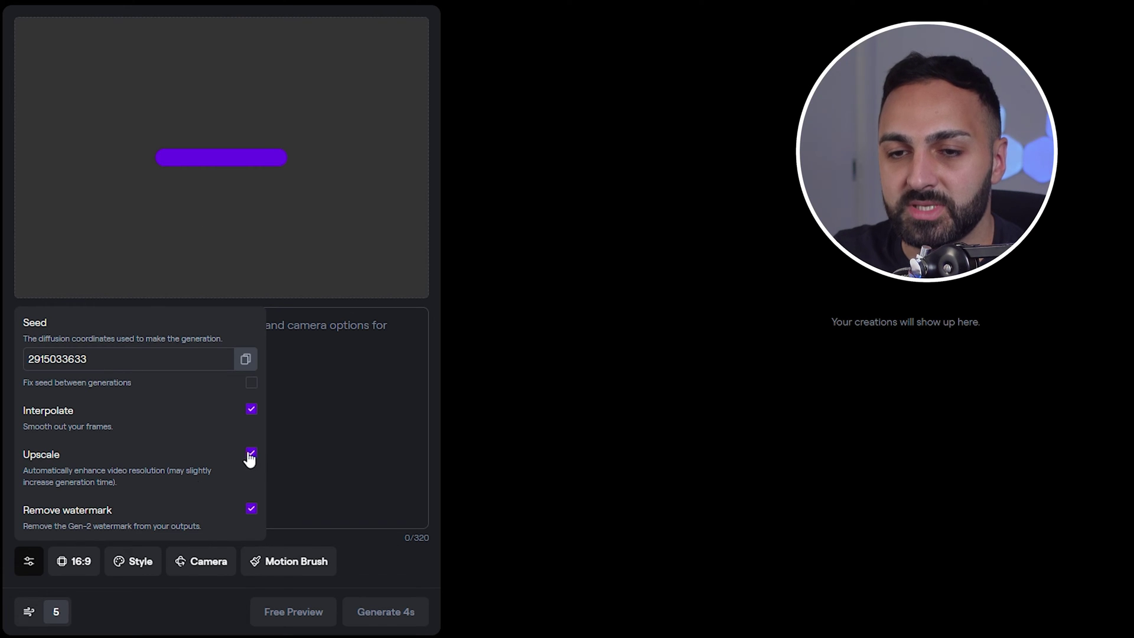
{"action": "left_click", "coordinate": [26, 558]}
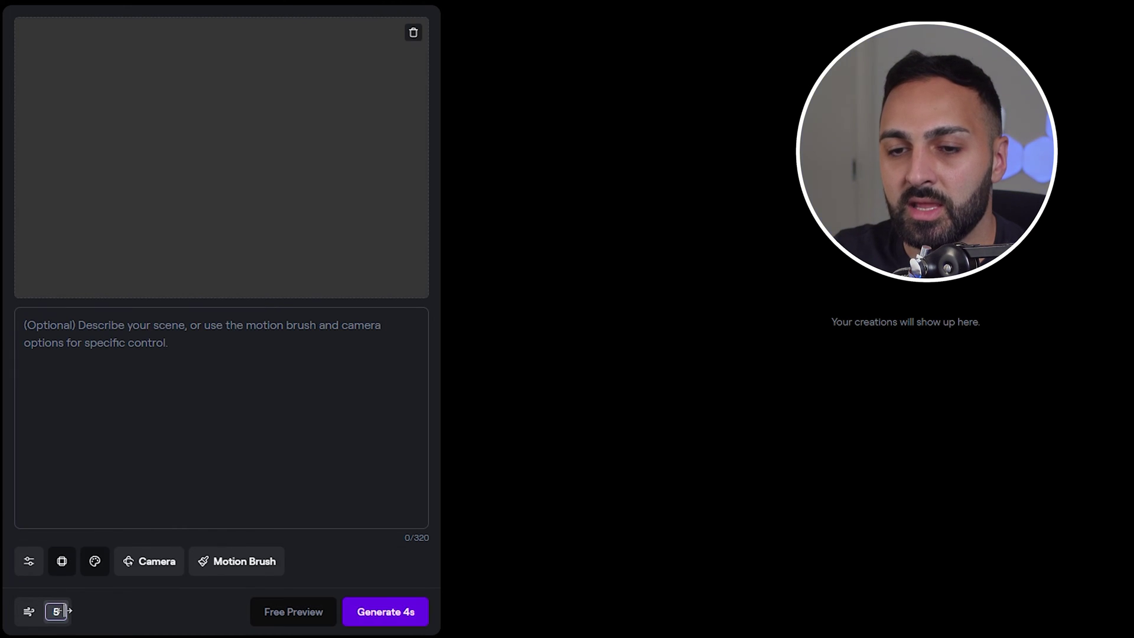
{"action": "left_click", "coordinate": [69, 619]}
{"action": "left_click_drag", "start_coordinate": [106, 562], "coordinate": [8, 567]}
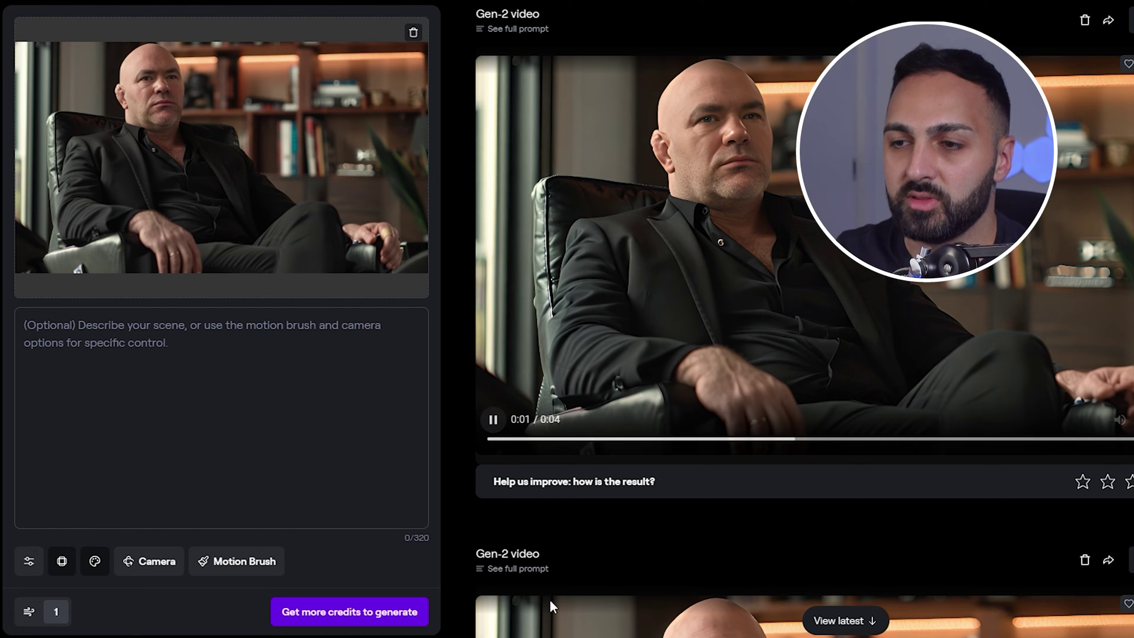
- Watch each Gen-2 clip of the man in the chair full screen, exiting with Esc
{"action": "left_click", "coordinate": [1110, 430]}
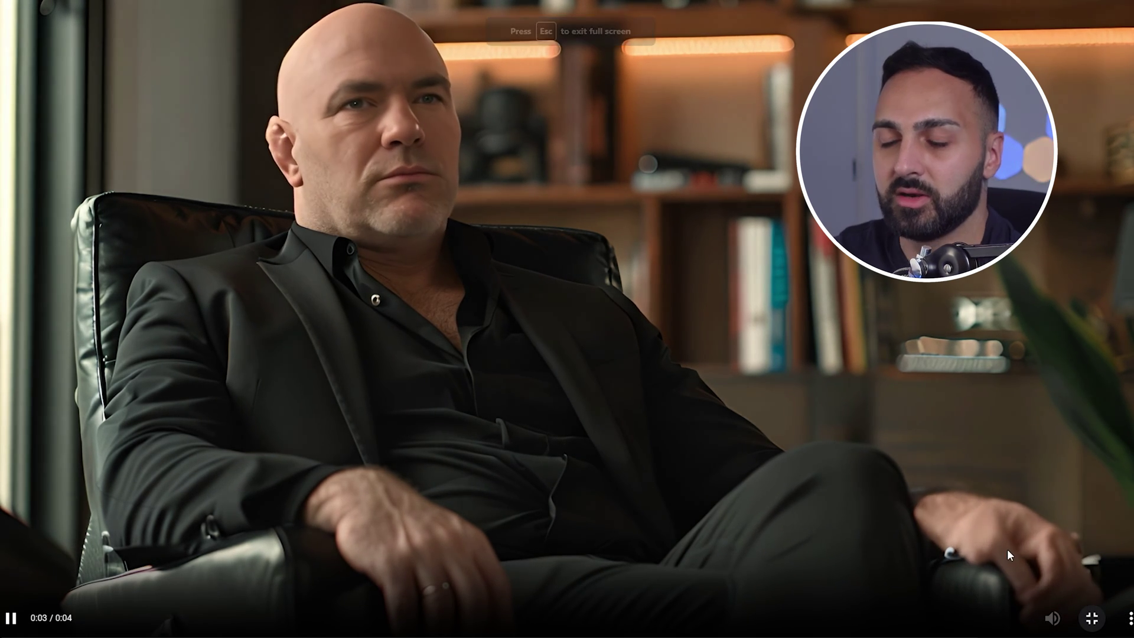
{"action": "key", "text": "Escape"}
{"action": "scroll", "coordinate": [687, 469], "scroll_direction": "down", "scroll_amount": 5}
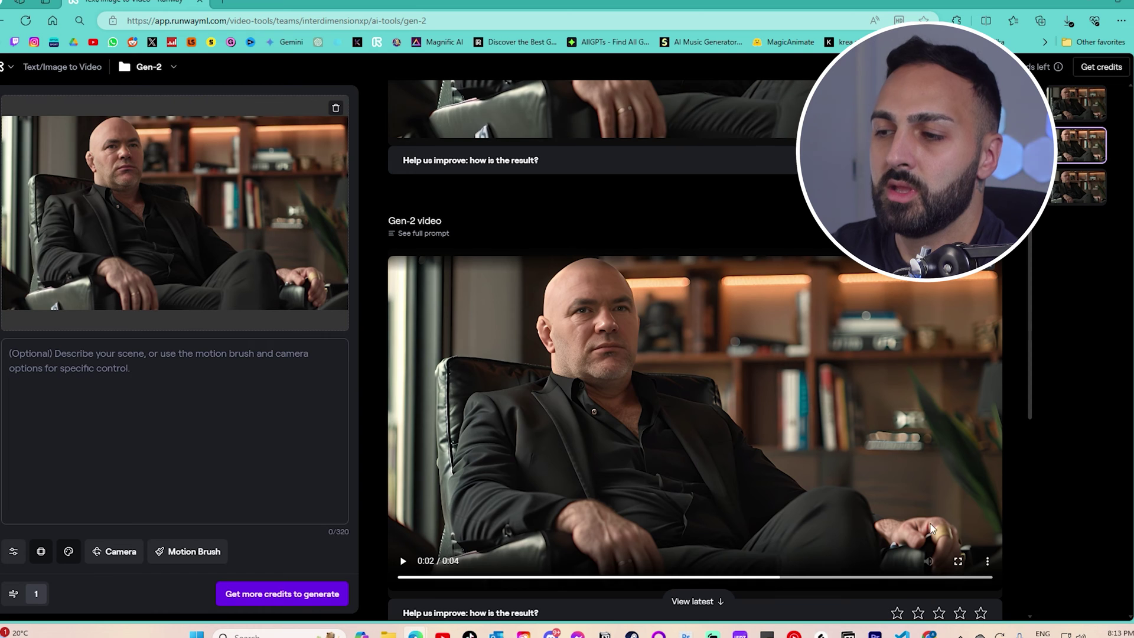
{"action": "left_click", "coordinate": [955, 556]}
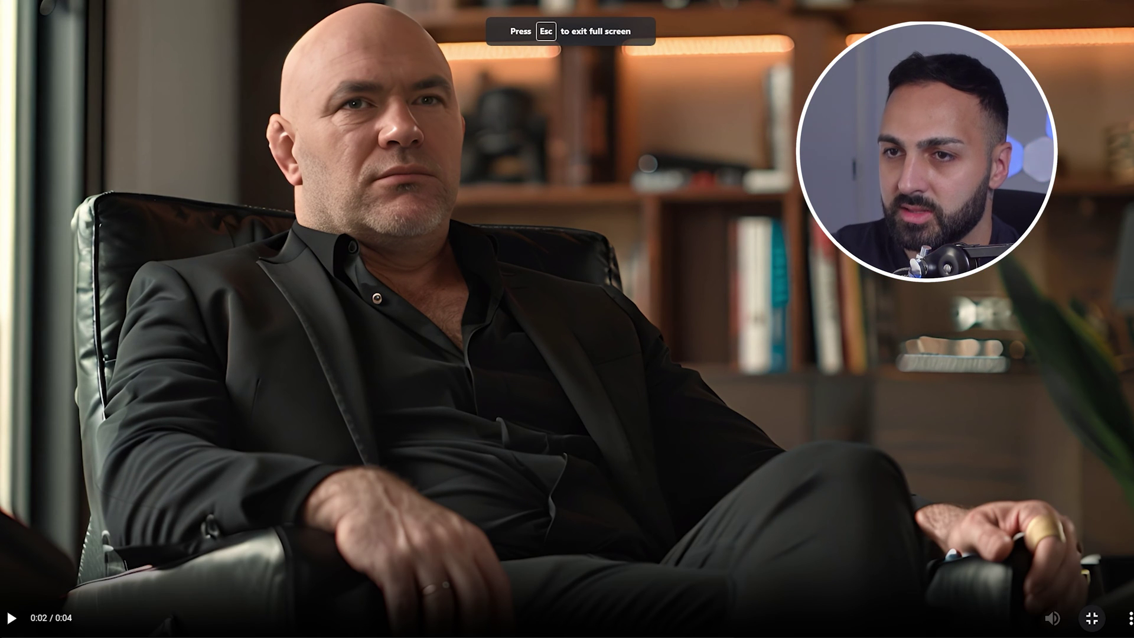
{"action": "left_click", "coordinate": [11, 618]}
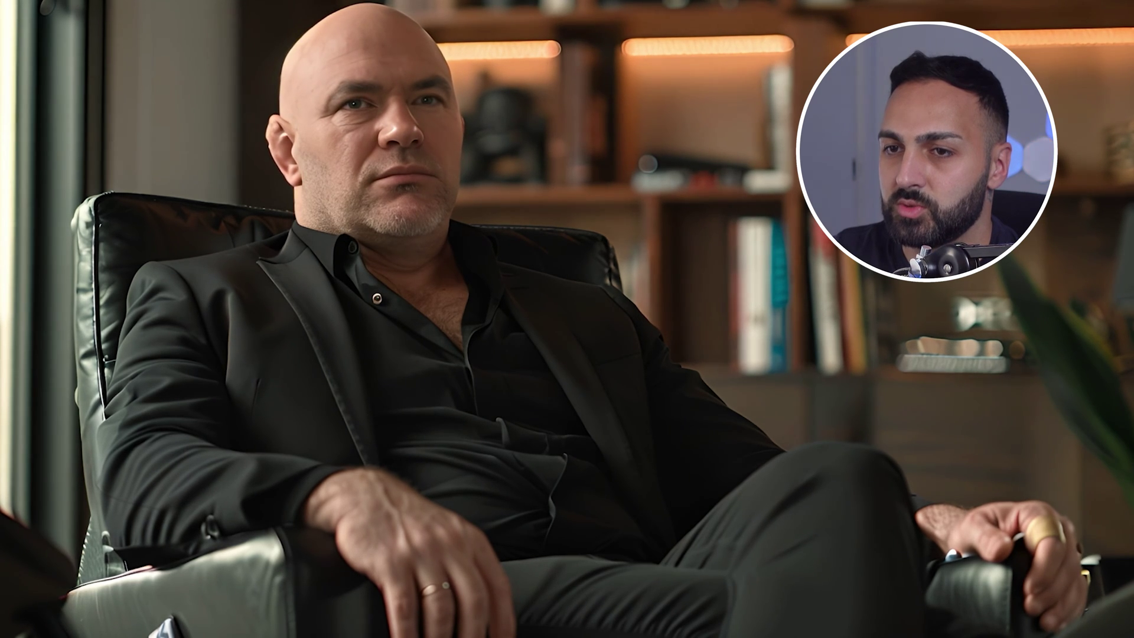
{"action": "key", "text": "Escape"}
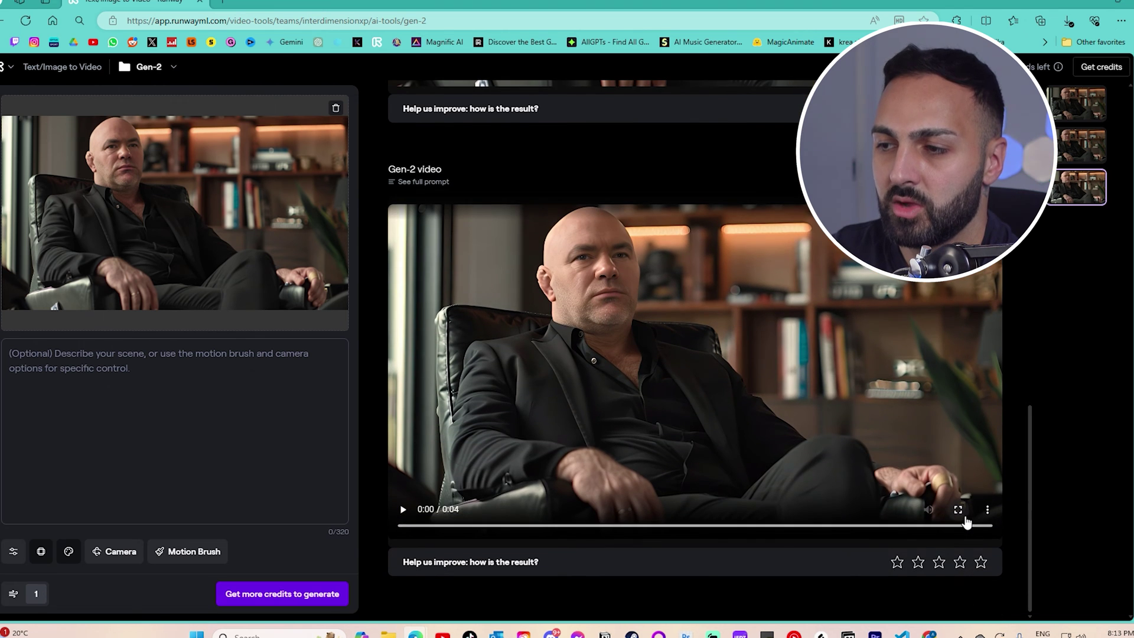
{"action": "left_click", "coordinate": [957, 509]}
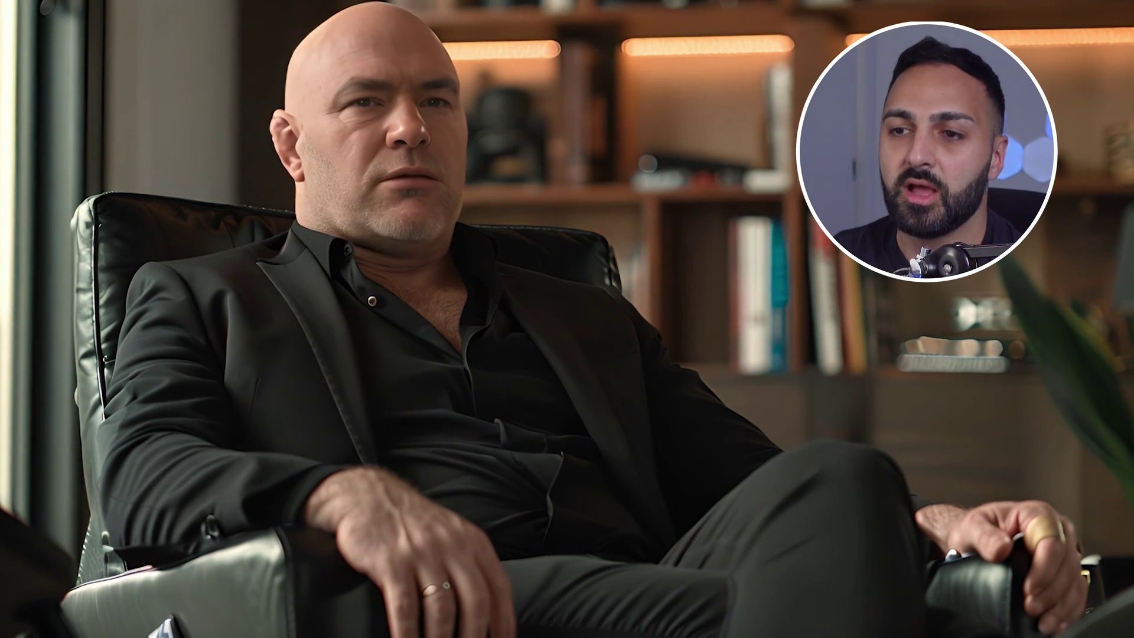
{"action": "mouse_move", "coordinate": [332, 352]}
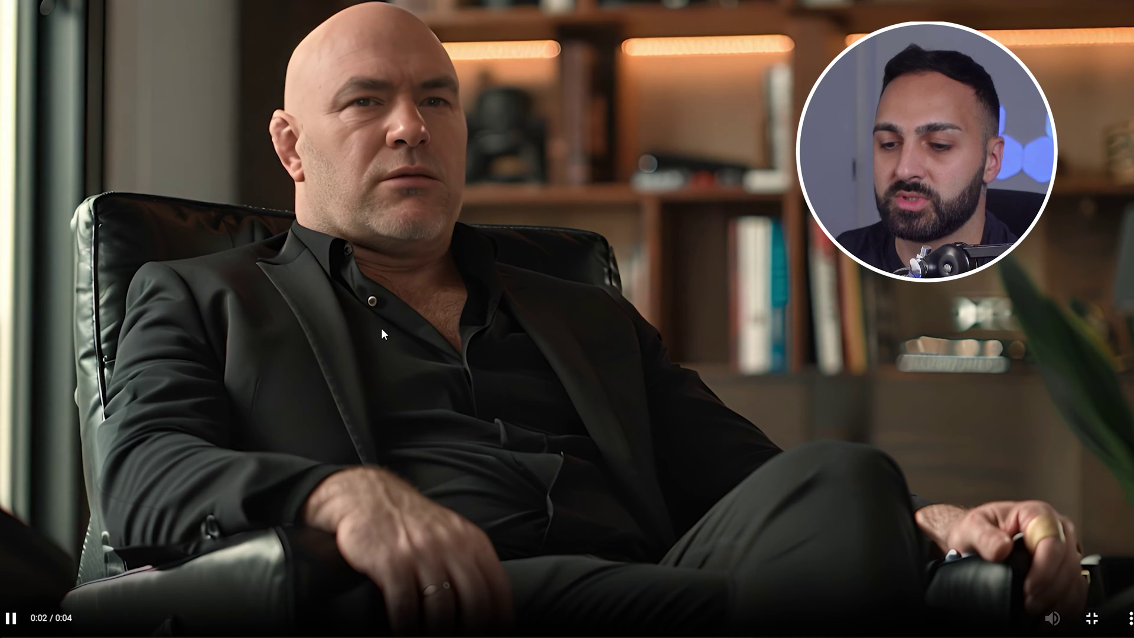
{"action": "key", "text": "Escape"}
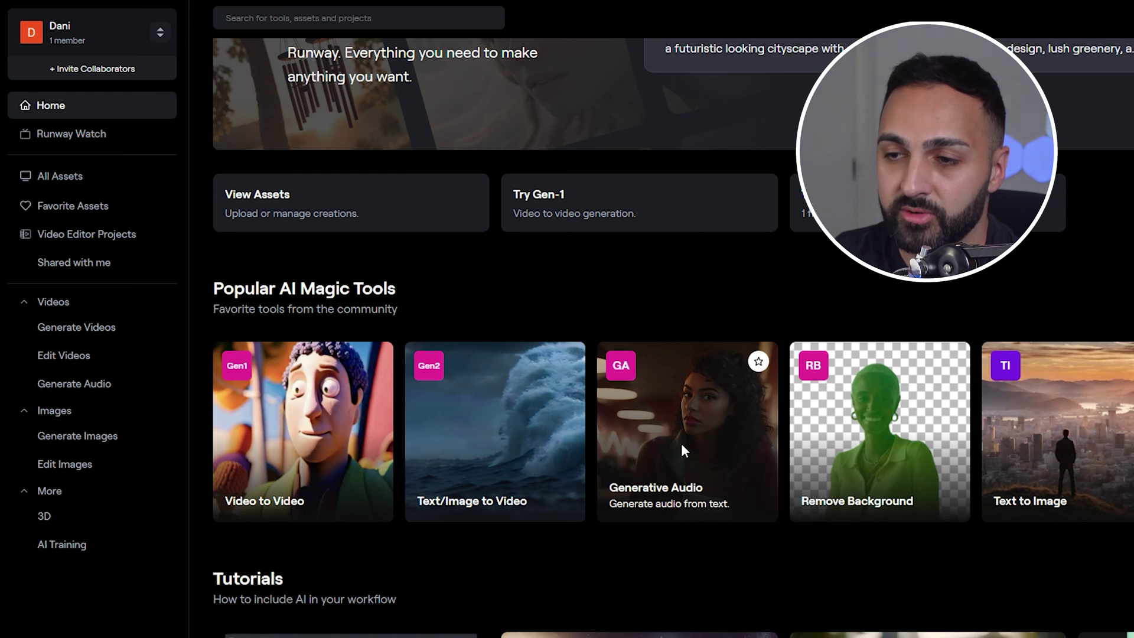
- In Generative Audio, use the Gen-2 man-in-chair clip from Downloads as the face
{"action": "left_click", "coordinate": [682, 446]}
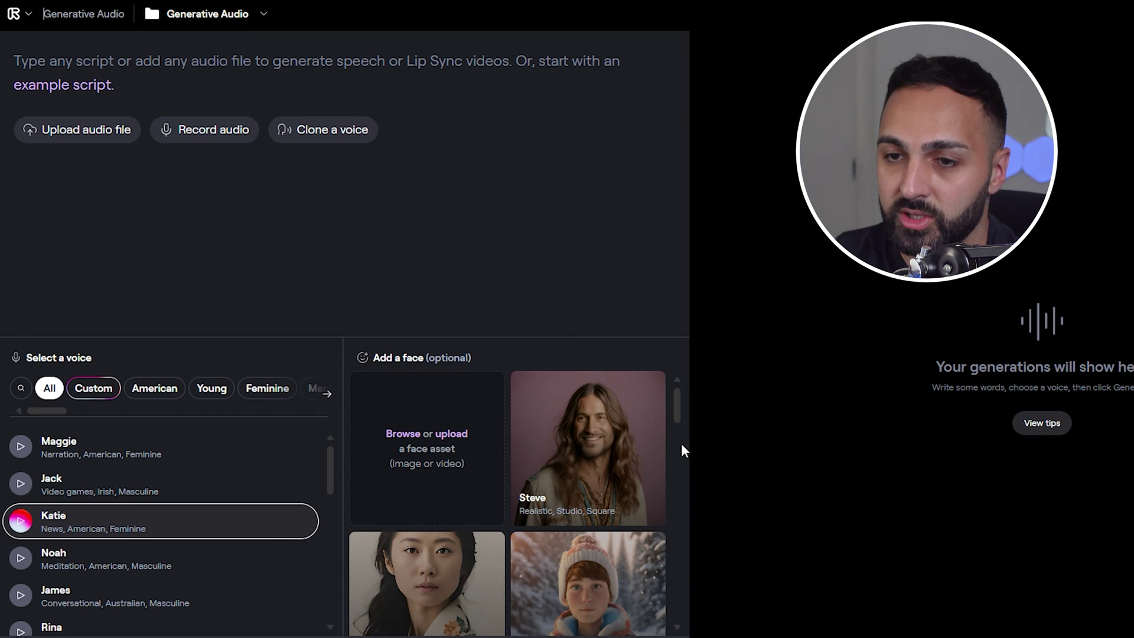
{"action": "left_click", "coordinate": [445, 434]}
{"action": "left_click", "coordinate": [55, 93]}
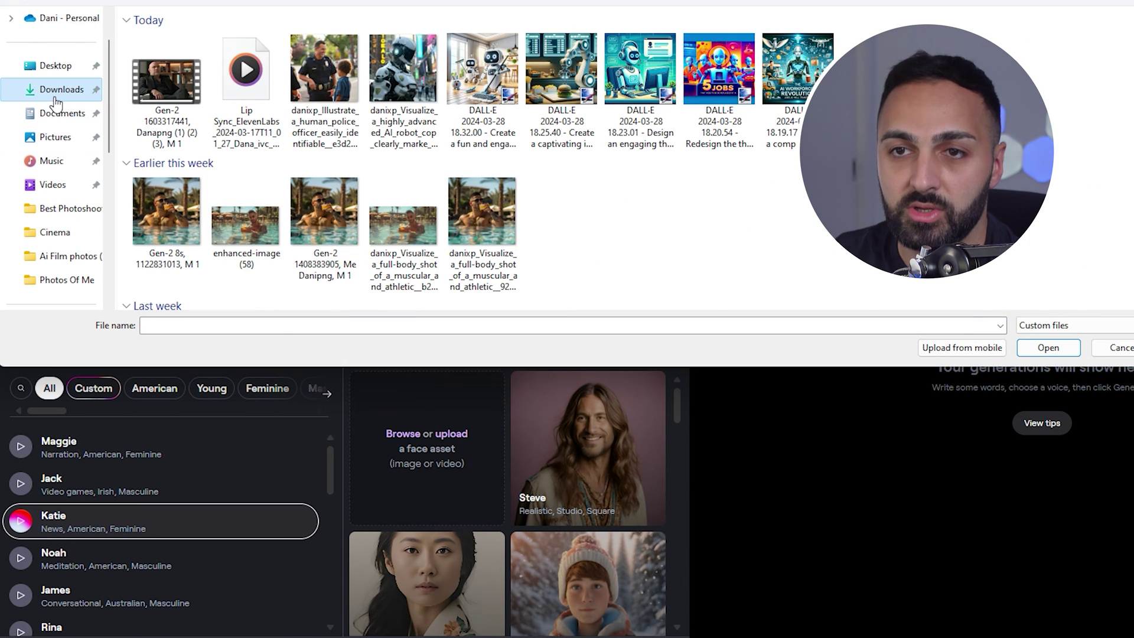
{"action": "double_click", "coordinate": [157, 86]}
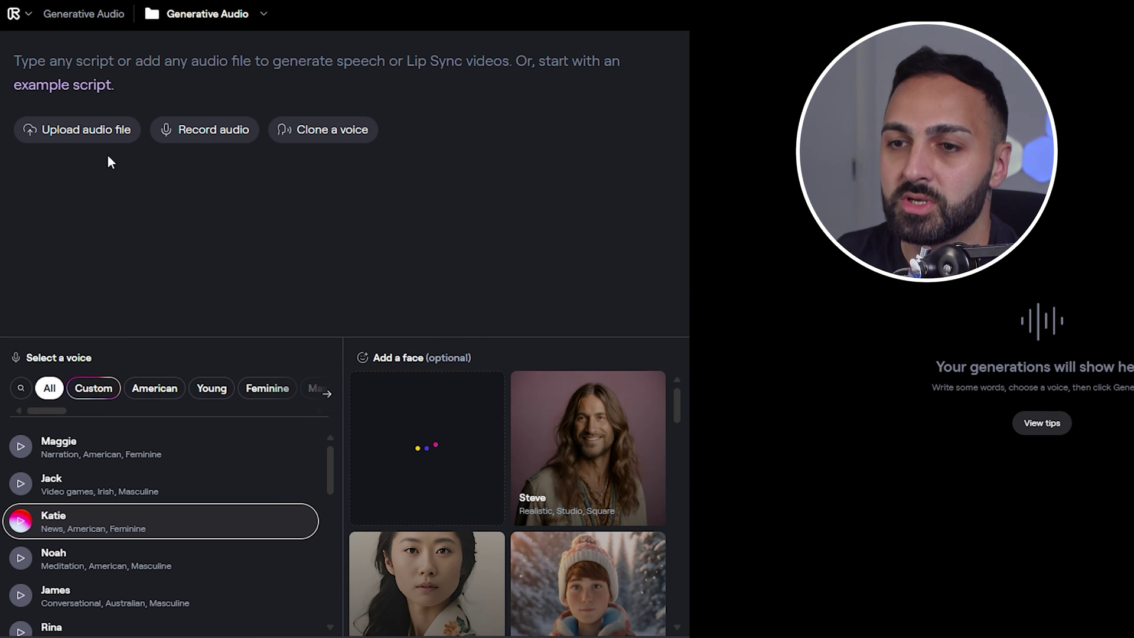
- Add the 22-second ElevenLabs mp3 as audio and dismiss the video-length note
{"action": "left_click", "coordinate": [55, 130]}
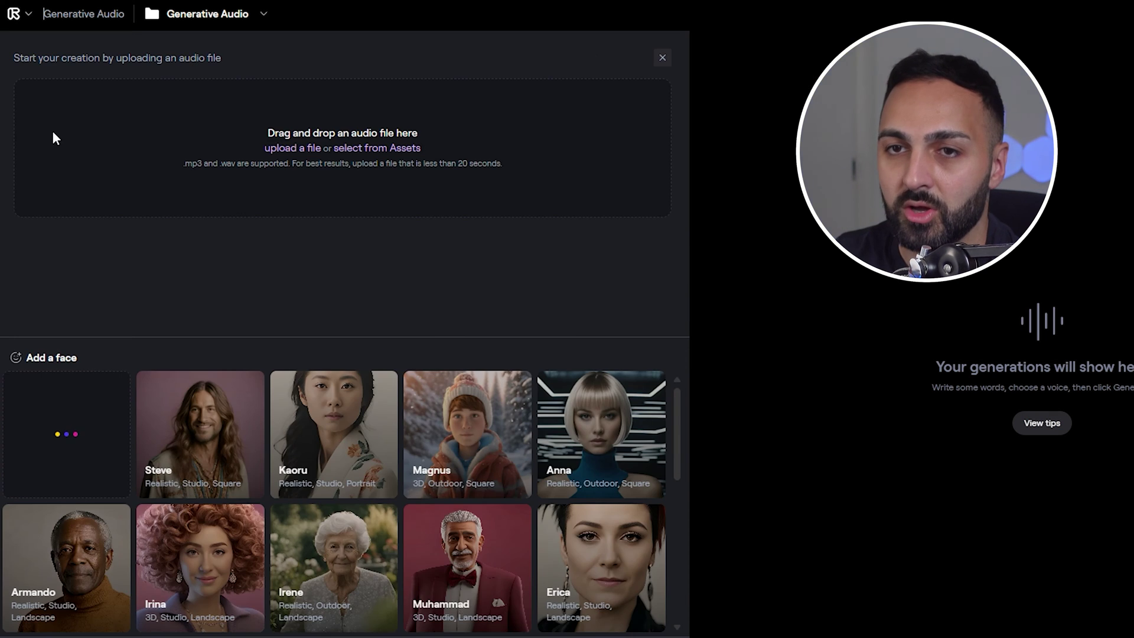
{"action": "left_click", "coordinate": [277, 151]}
{"action": "double_click", "coordinate": [164, 203]}
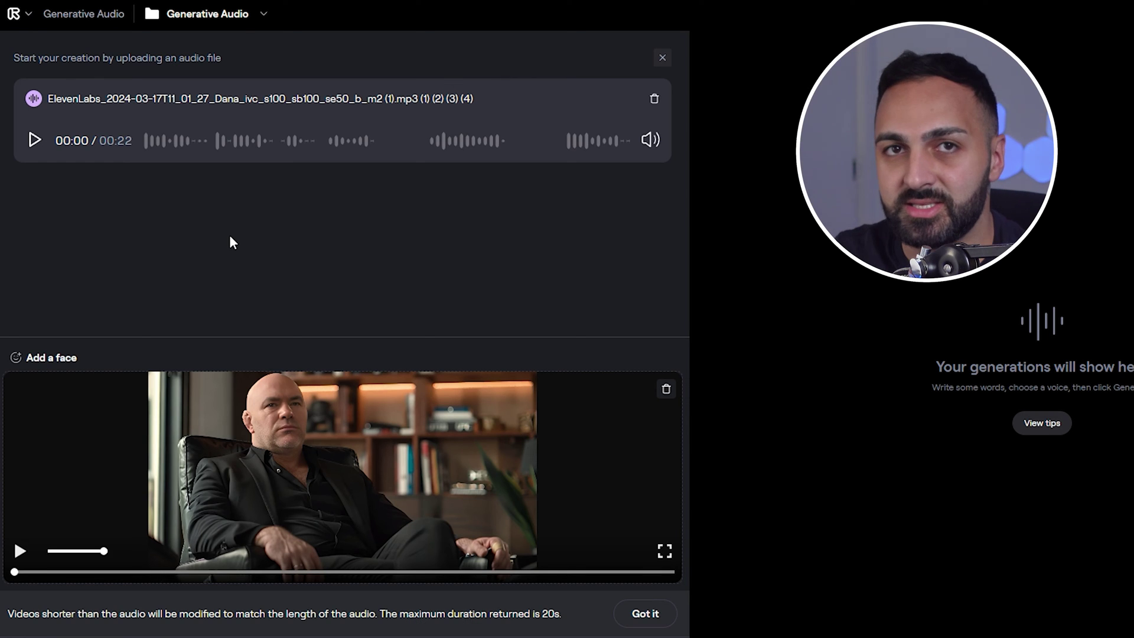
{"action": "left_click", "coordinate": [645, 612]}
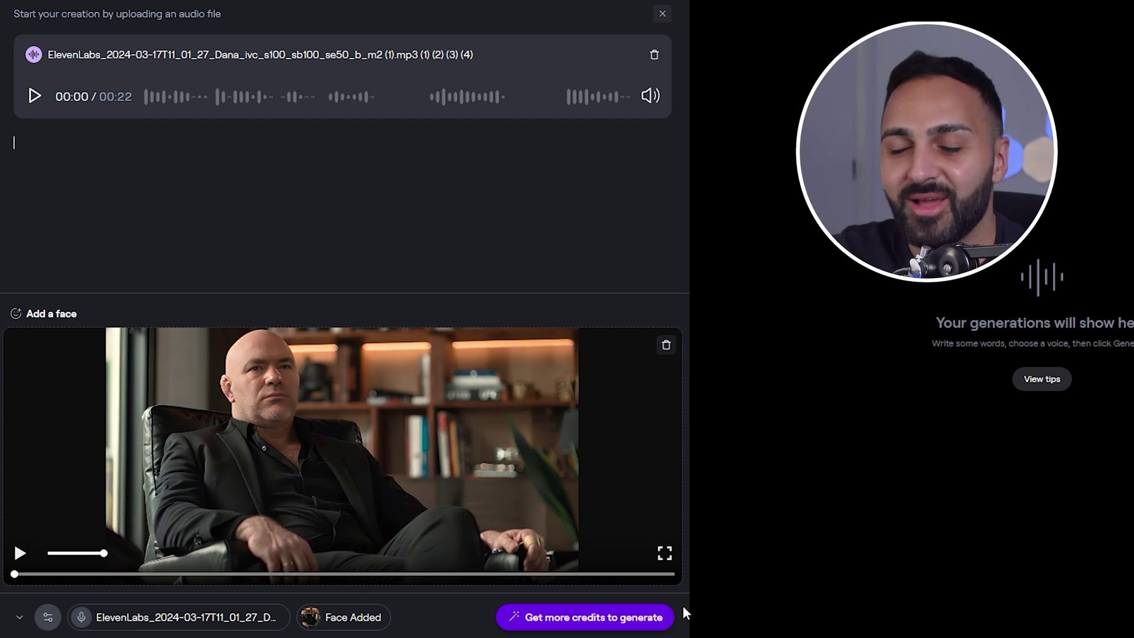